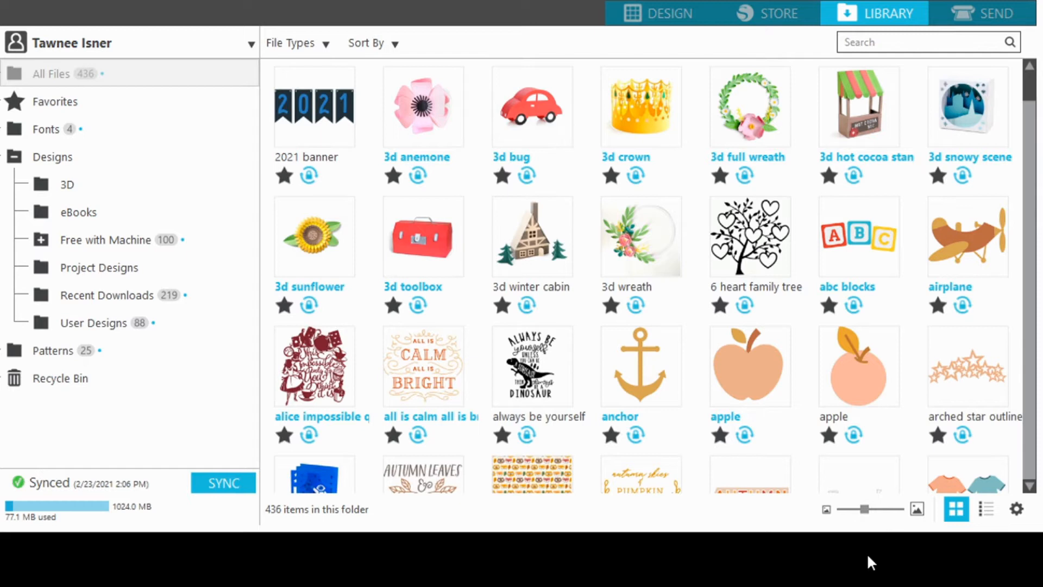
Find the meadow cat design in the library's full file collection and open it on the design mat.
{"action": "scroll", "coordinate": [866, 552], "scroll_direction": "down", "scroll_amount": 3}
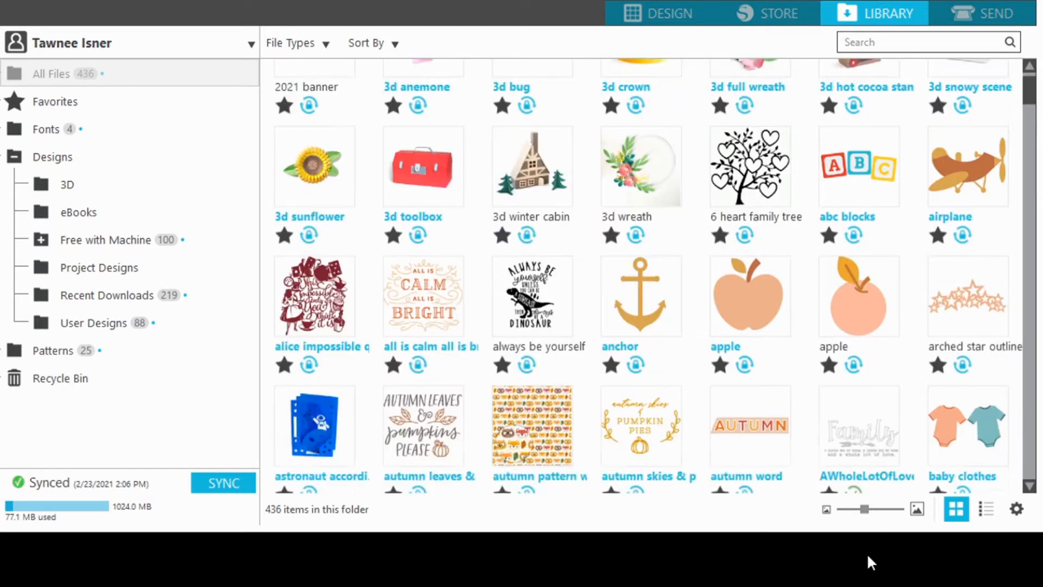
{"action": "scroll", "coordinate": [866, 552], "scroll_direction": "down", "scroll_amount": 3}
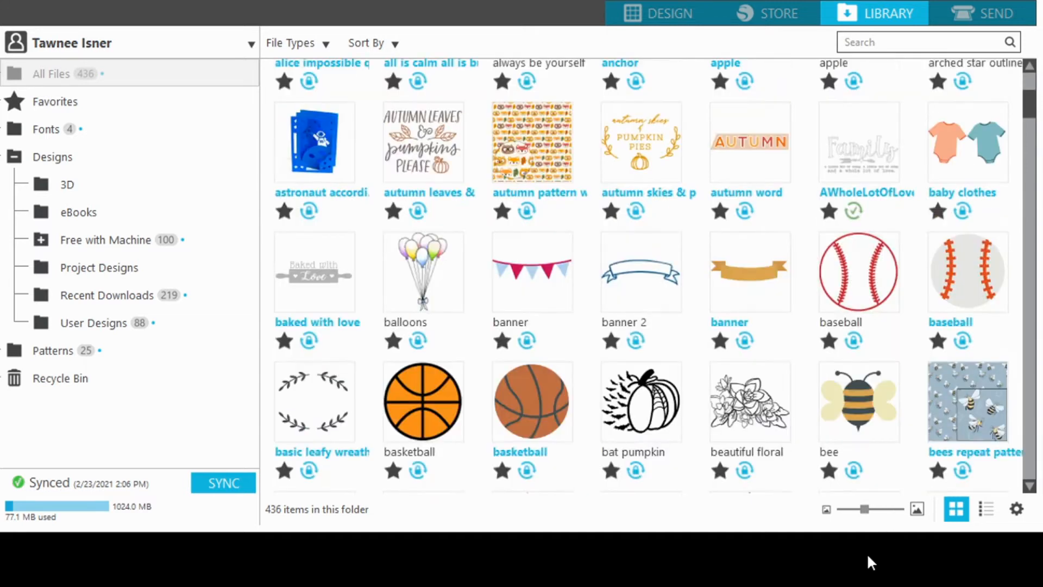
{"action": "scroll", "coordinate": [865, 552], "scroll_direction": "down", "scroll_amount": 6}
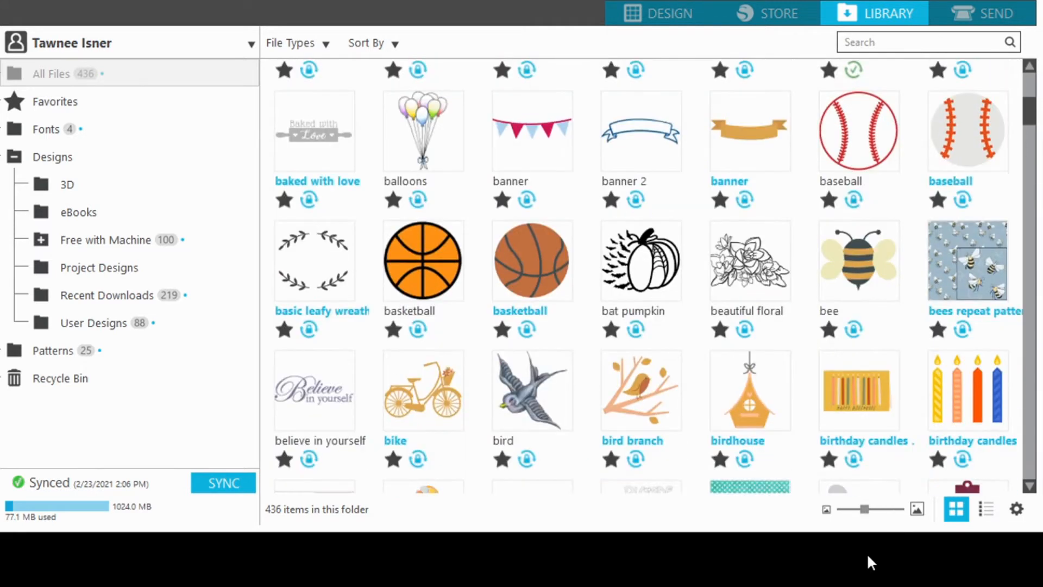
{"action": "scroll", "coordinate": [866, 552], "scroll_direction": "down", "scroll_amount": 3}
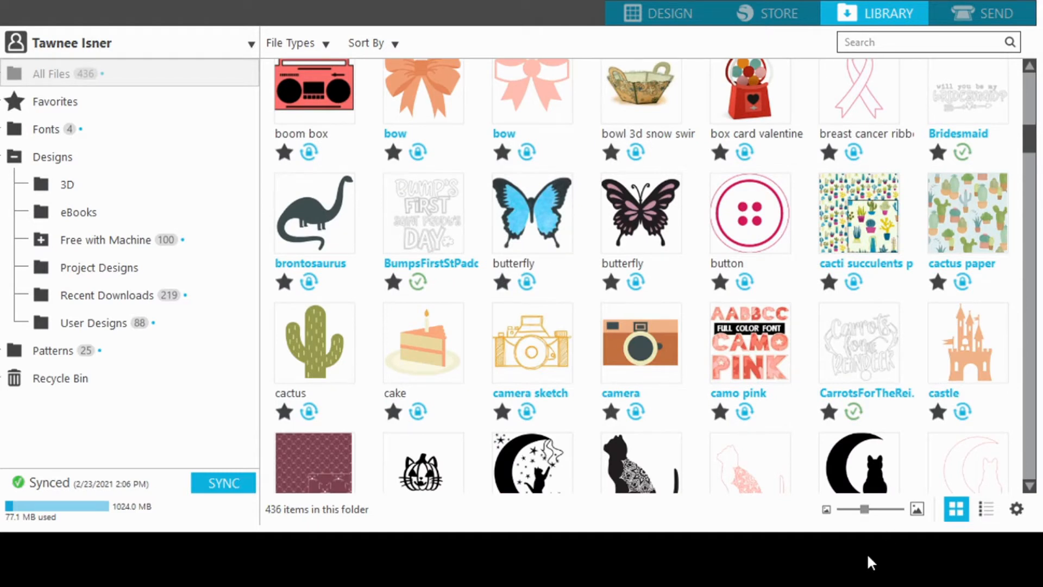
{"action": "scroll", "coordinate": [866, 552], "scroll_direction": "up", "scroll_amount": 1}
{"action": "scroll", "coordinate": [866, 552], "scroll_direction": "down", "scroll_amount": 1}
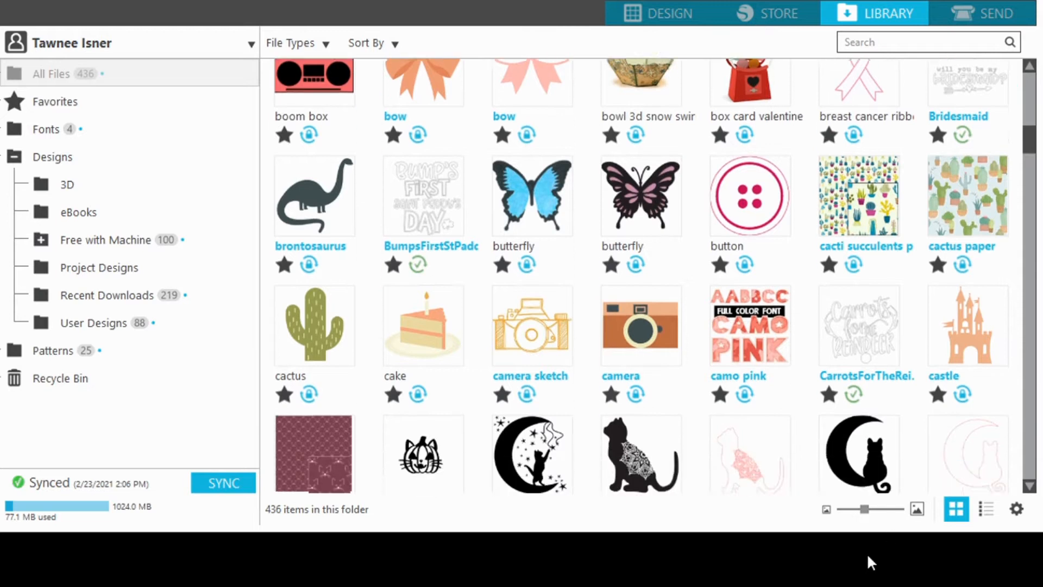
{"action": "scroll", "coordinate": [866, 552], "scroll_direction": "down", "scroll_amount": 5}
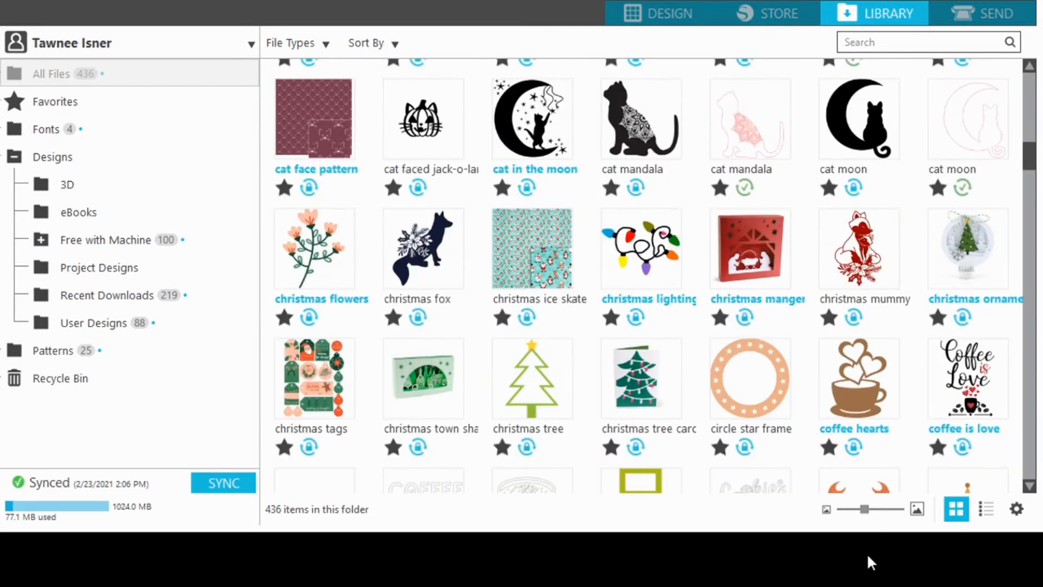
{"action": "scroll", "coordinate": [866, 553], "scroll_direction": "down", "scroll_amount": 5}
{"action": "scroll", "coordinate": [866, 552], "scroll_direction": "down", "scroll_amount": 6}
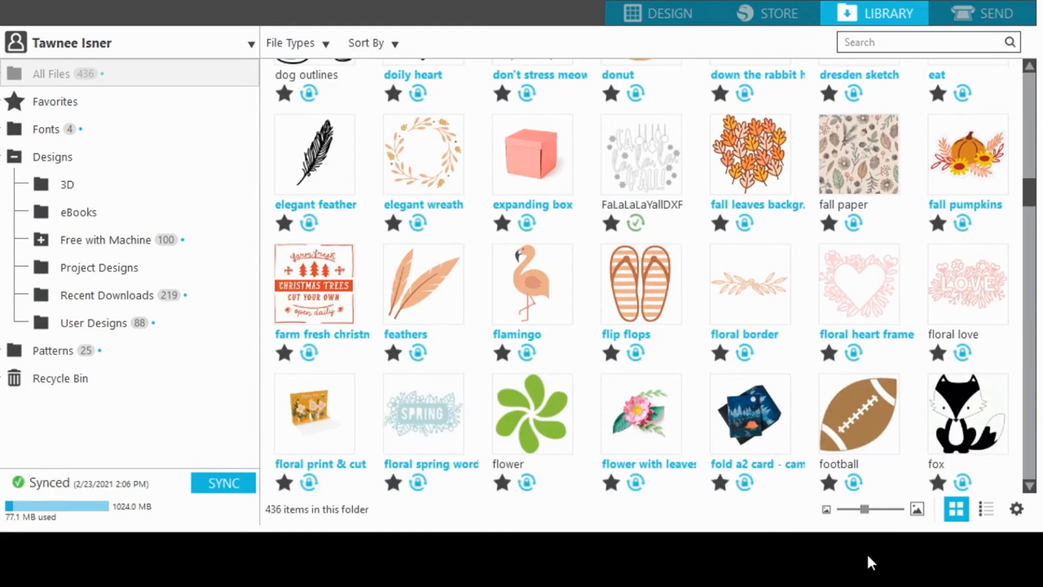
{"action": "scroll", "coordinate": [866, 552], "scroll_direction": "down", "scroll_amount": 10}
{"action": "scroll", "coordinate": [866, 553], "scroll_direction": "down", "scroll_amount": 5}
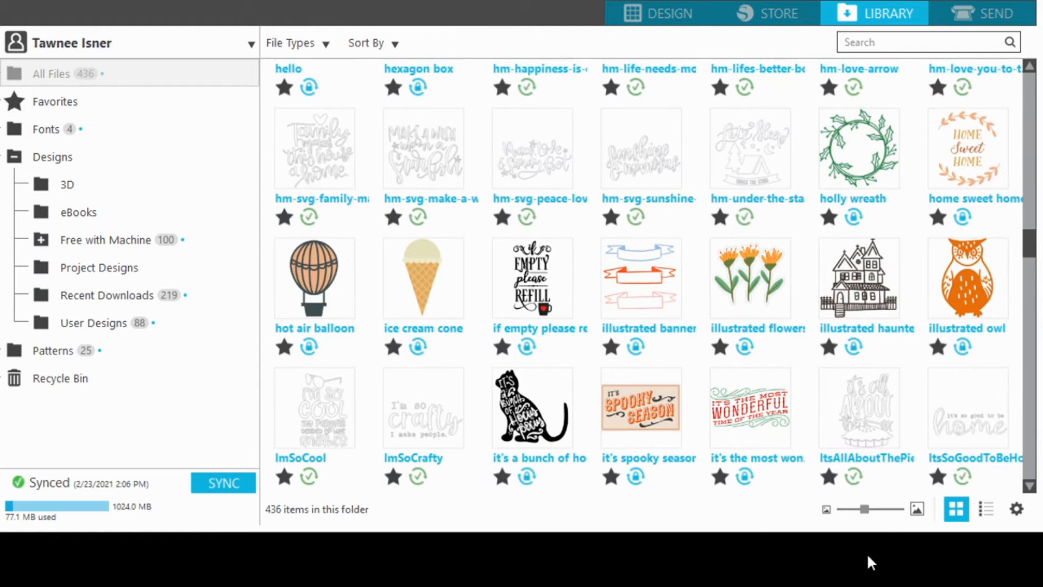
{"action": "scroll", "coordinate": [866, 552], "scroll_direction": "down", "scroll_amount": 15}
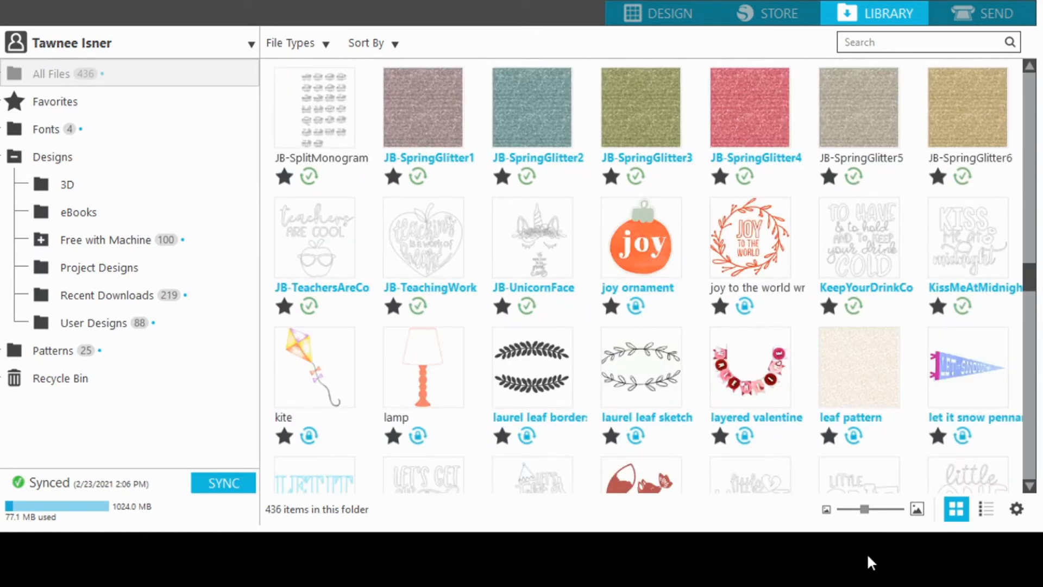
{"action": "scroll", "coordinate": [866, 553], "scroll_direction": "down", "scroll_amount": 15}
{"action": "scroll", "coordinate": [865, 553], "scroll_direction": "up", "scroll_amount": 6}
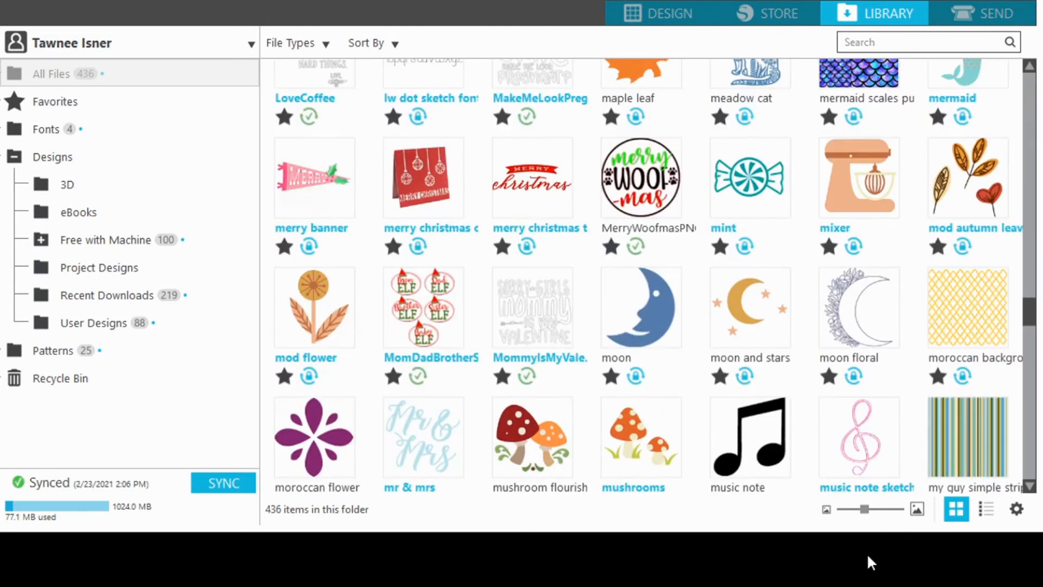
{"action": "scroll", "coordinate": [866, 553], "scroll_direction": "up", "scroll_amount": 1}
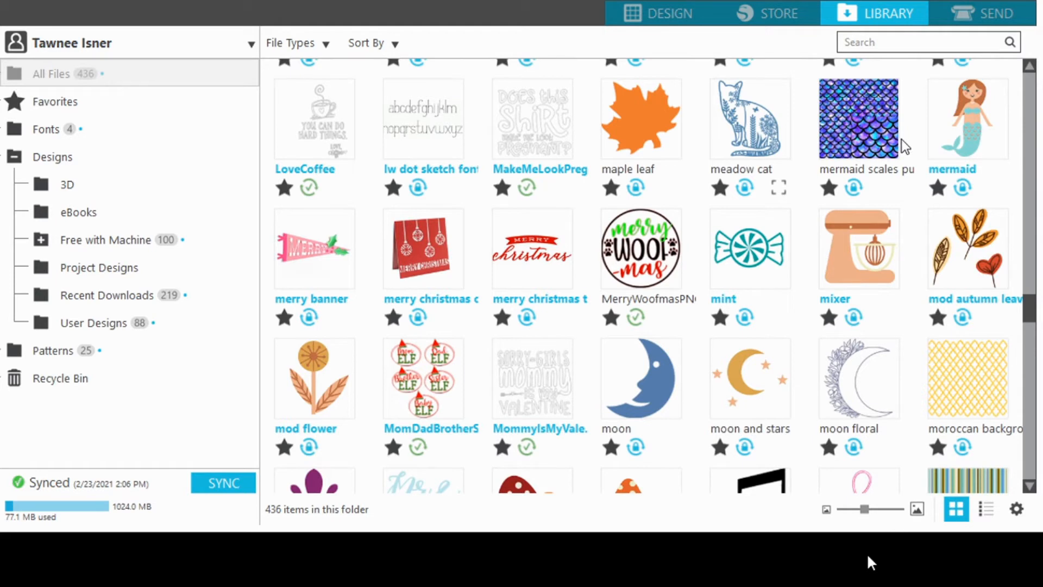
{"action": "left_click", "coordinate": [749, 120]}
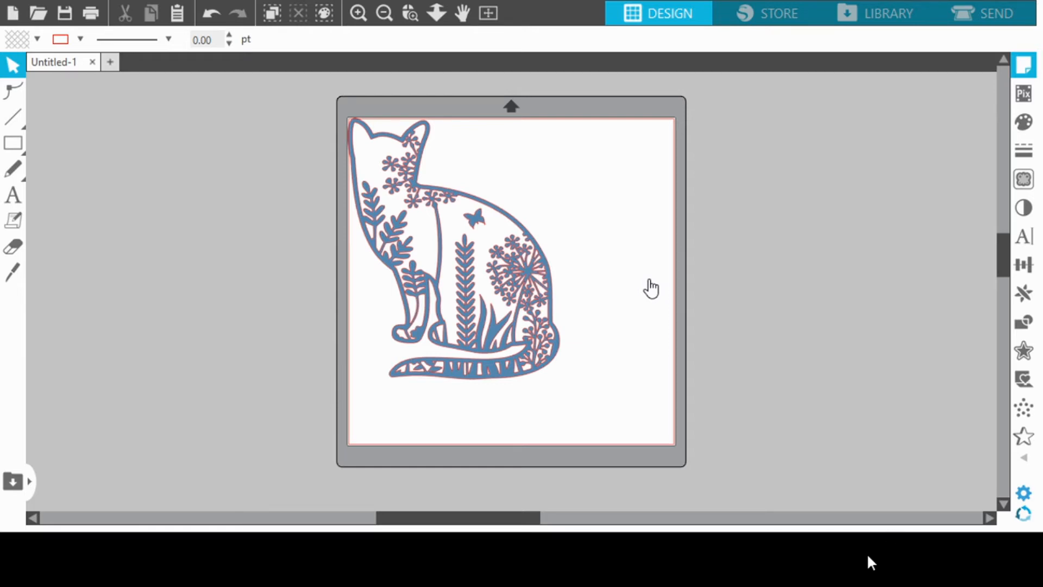
Scale the cat design down proportionally to about 2.71 in wide and 3.34 in tall.
{"action": "key", "text": "ctrl+a"}
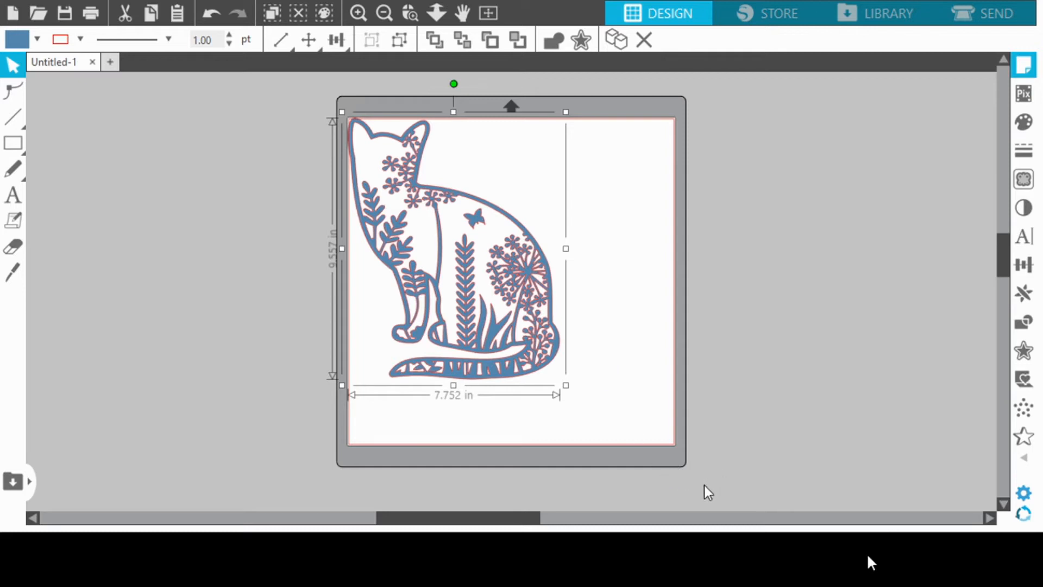
{"action": "left_click_drag", "start_coordinate": [703, 483], "coordinate": [501, 296]}
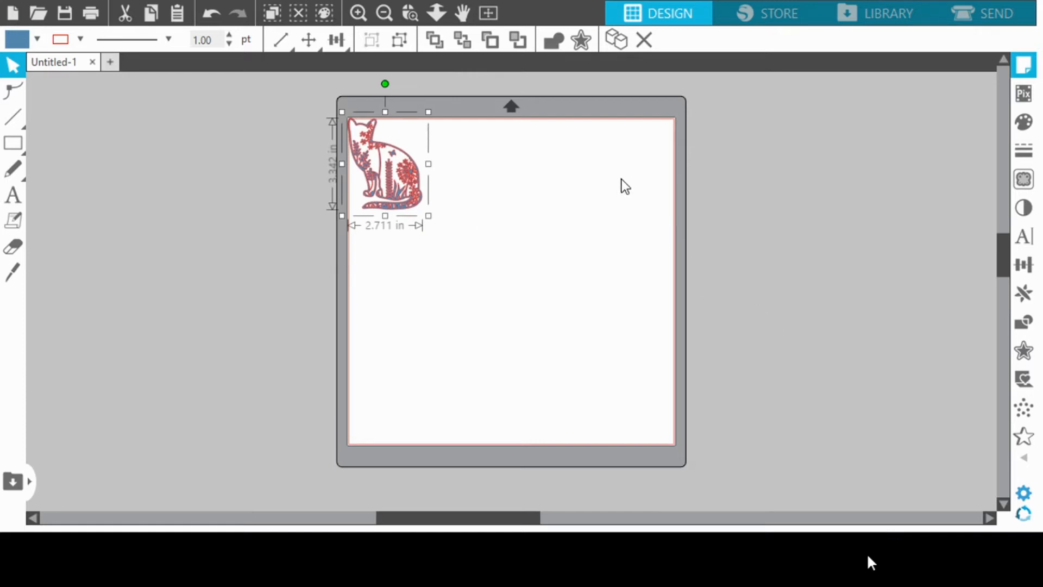
{"action": "left_click", "coordinate": [495, 441]}
{"action": "key", "text": "ctrl+a"}
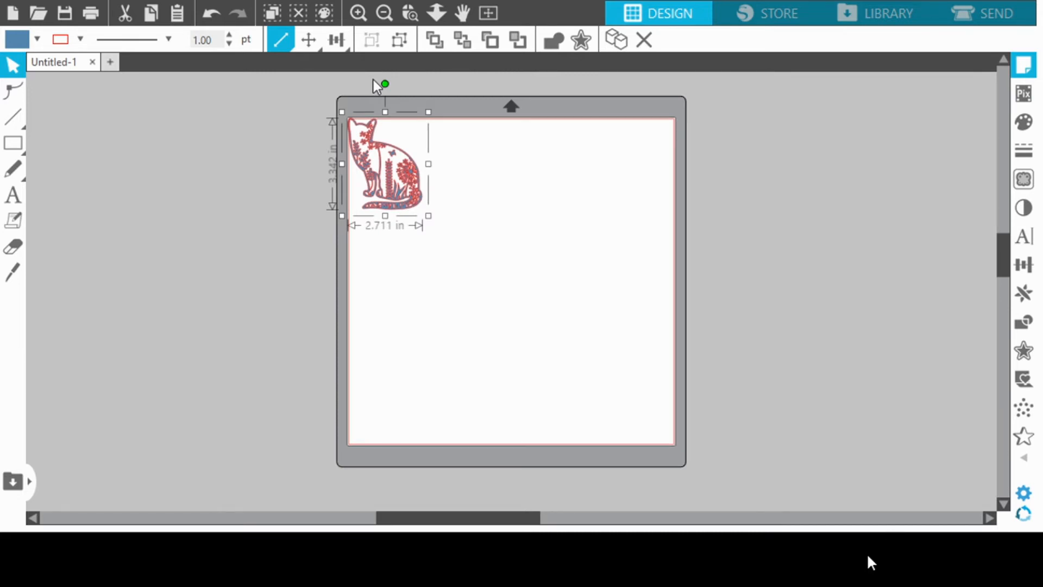
{"action": "left_click", "coordinate": [535, 406]}
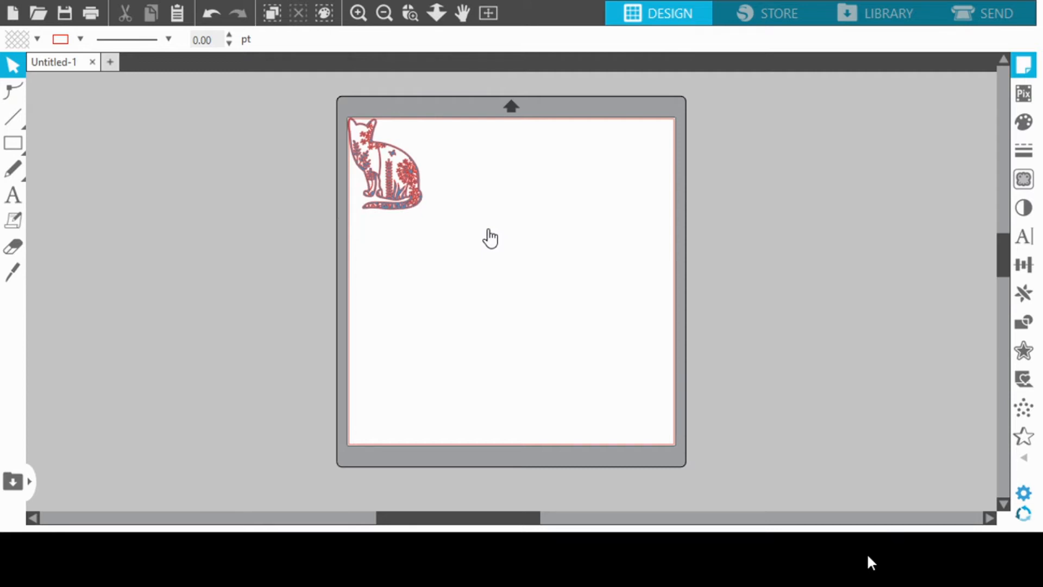
Move the cat slightly down and to the right so it sits just inside the mat's upper-left cutting border.
{"action": "left_click", "coordinate": [488, 229]}
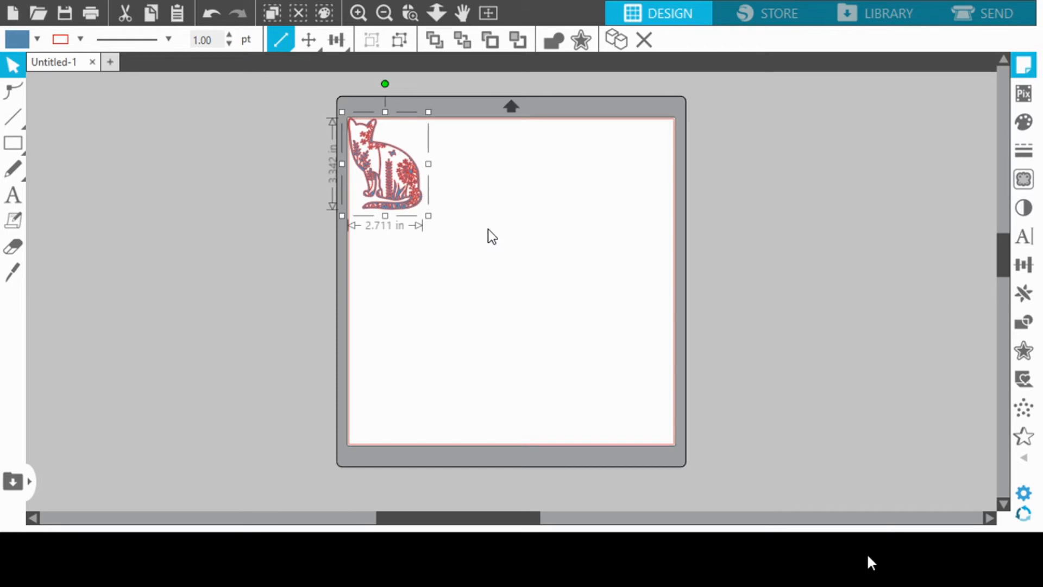
{"action": "key", "text": "Down"}
{"action": "key", "text": "Down"}
{"action": "left_click_drag", "start_coordinate": [503, 253], "coordinate": [511, 256]}
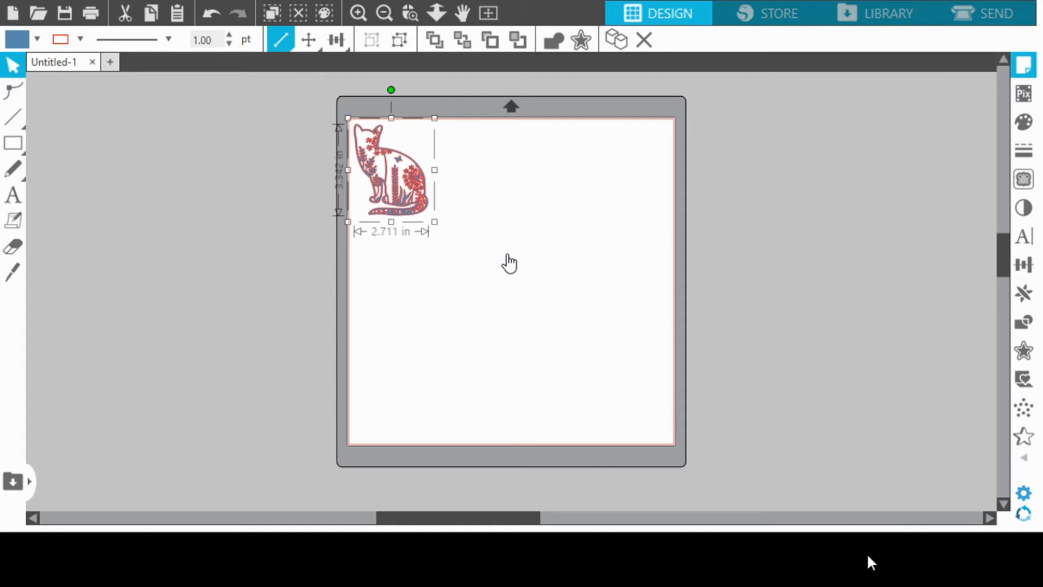
{"action": "left_click", "coordinate": [570, 408]}
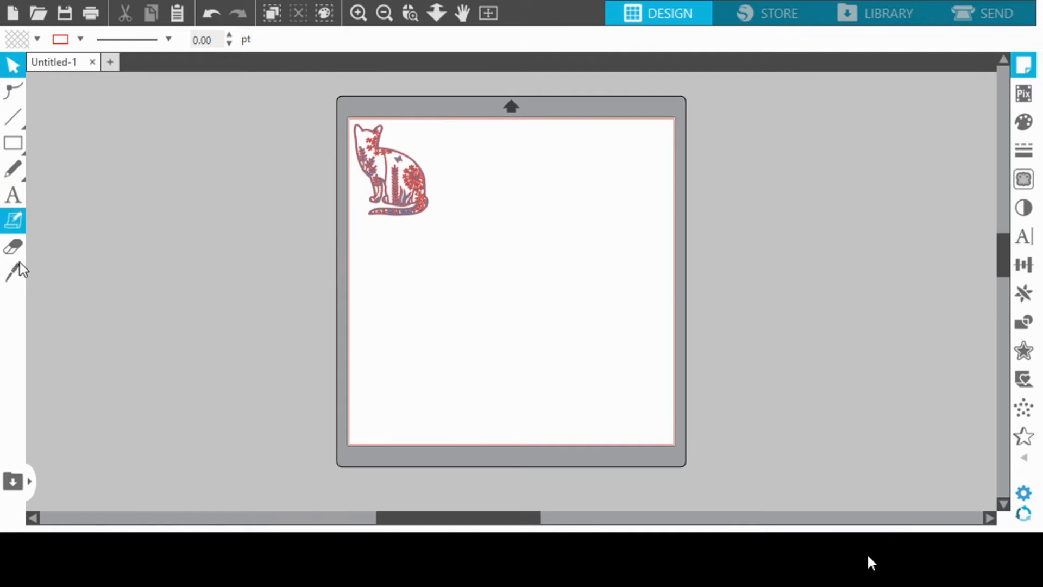
{"action": "left_click", "coordinate": [13, 220]}
{"action": "left_click", "coordinate": [14, 195]}
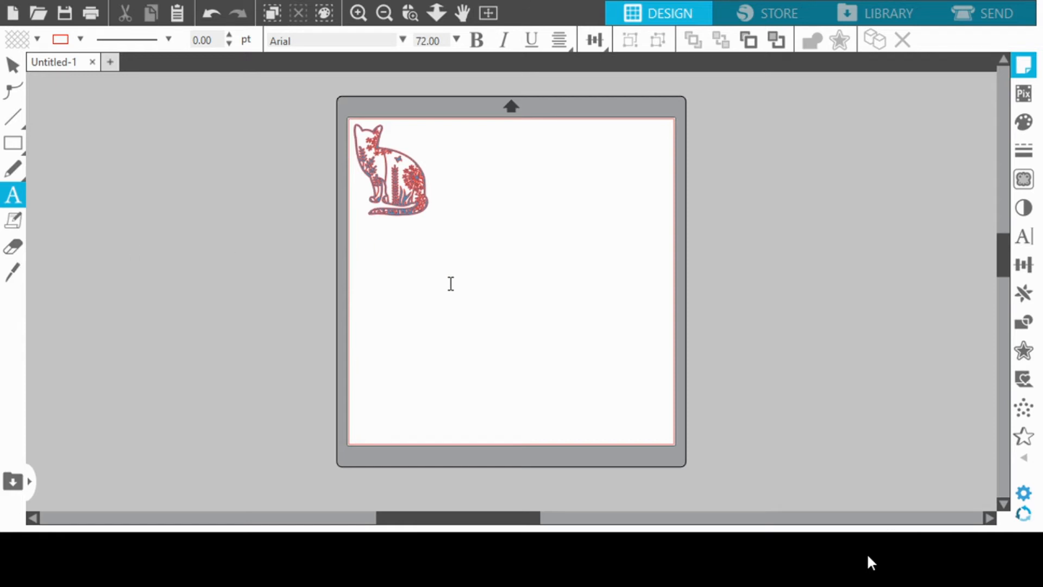
{"action": "key", "text": "v"}
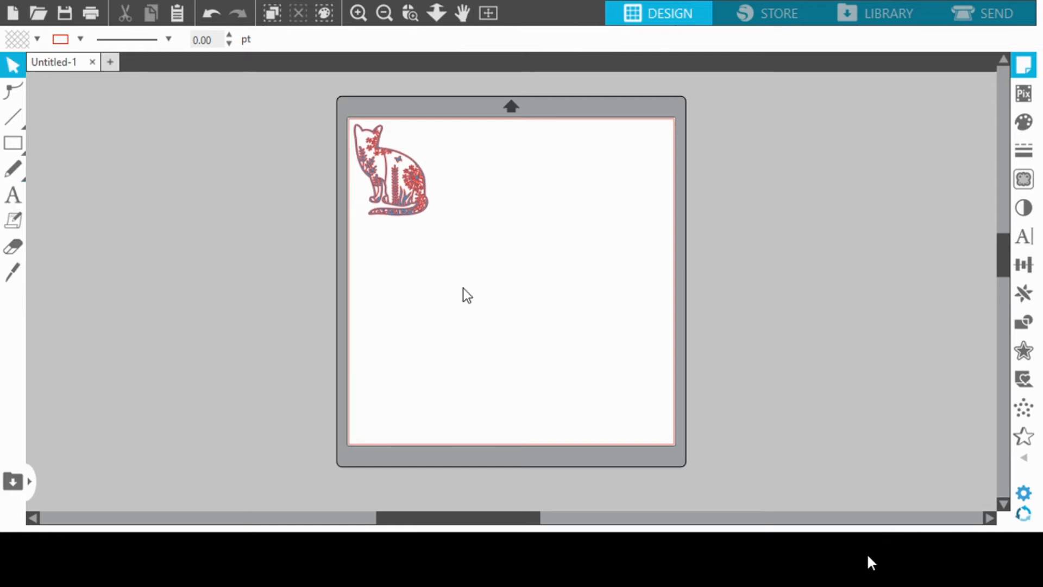
Add the person's first name as 72 pt Arial text and position it just below the cat.
{"action": "scroll", "coordinate": [276, 288], "scroll_direction": "right", "scroll_amount": 3}
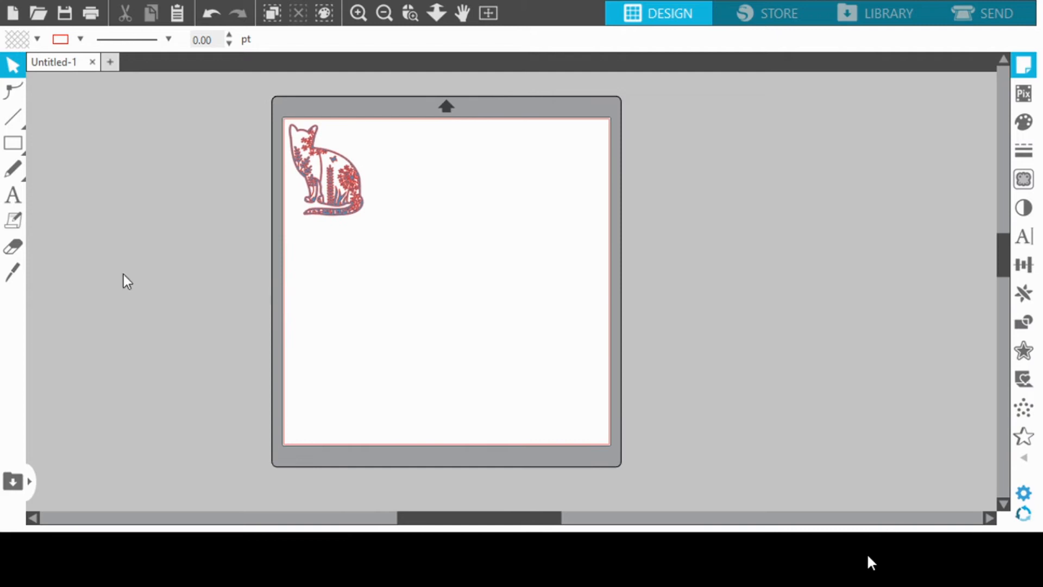
{"action": "left_click", "coordinate": [10, 195]}
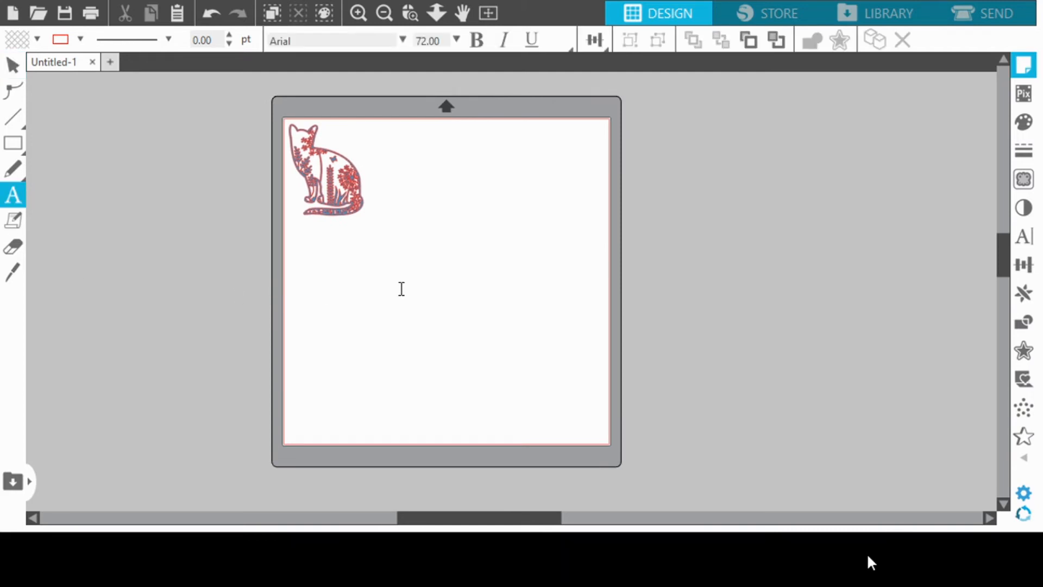
{"action": "left_click", "coordinate": [320, 231]}
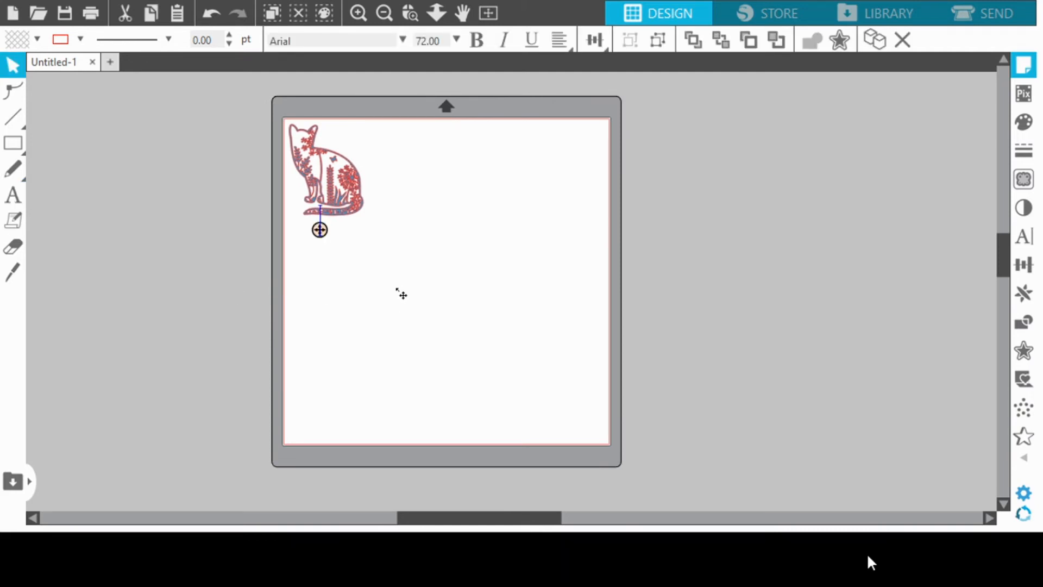
{"action": "left_click_drag", "start_coordinate": [319, 230], "coordinate": [304, 247]}
{"action": "mouse_move", "coordinate": [304, 247]}
{"action": "left_mouse_down"}
{"action": "mouse_move", "coordinate": [324, 247]}
{"action": "mouse_move", "coordinate": [308, 247]}
{"action": "left_mouse_up"}
{"action": "type", "text": "T"}
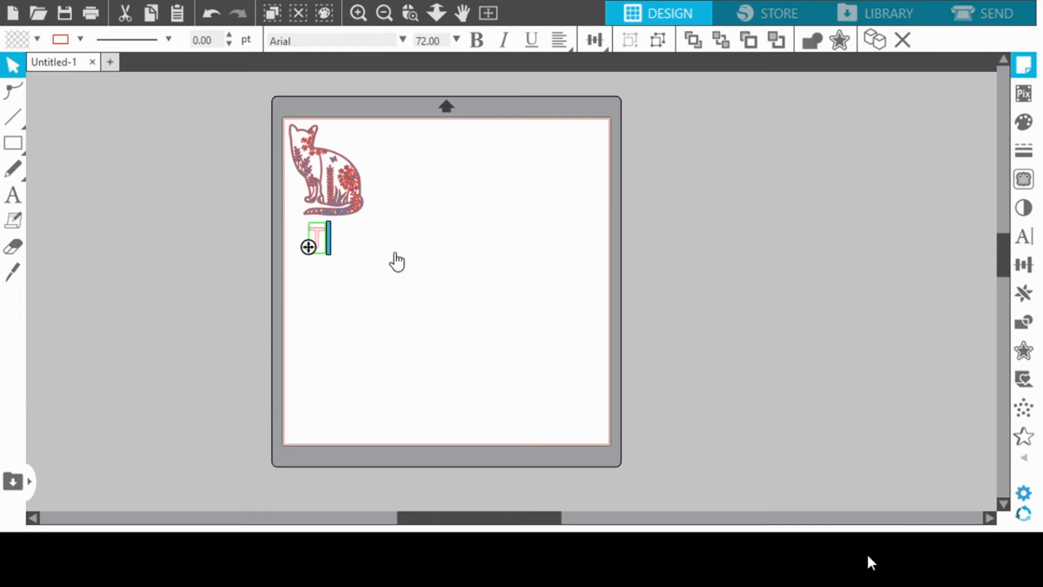
{"action": "type", "text": "awnee"}
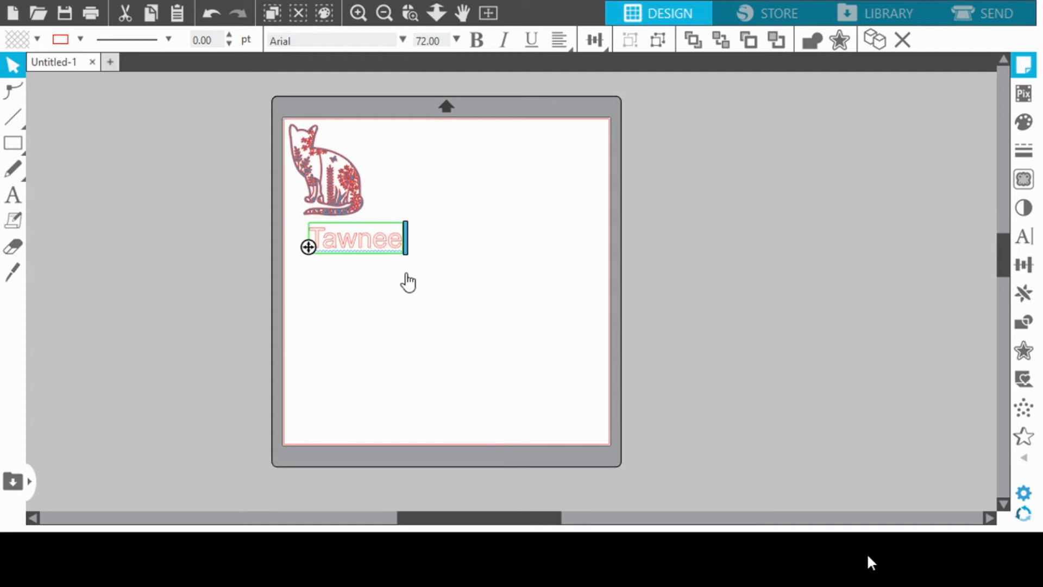
{"action": "left_click_drag", "start_coordinate": [410, 276], "coordinate": [390, 272]}
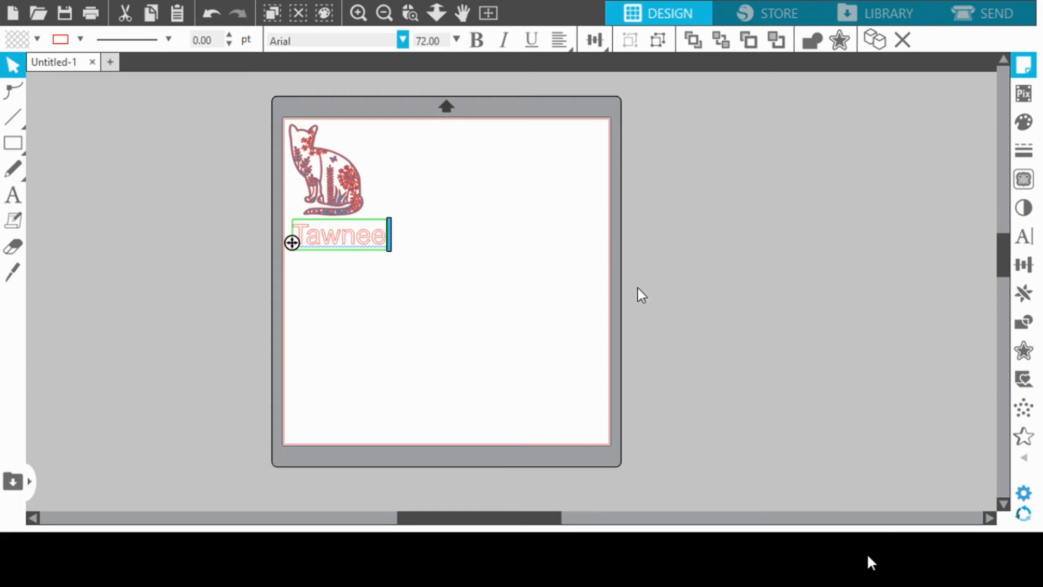
{"action": "left_click", "coordinate": [638, 325]}
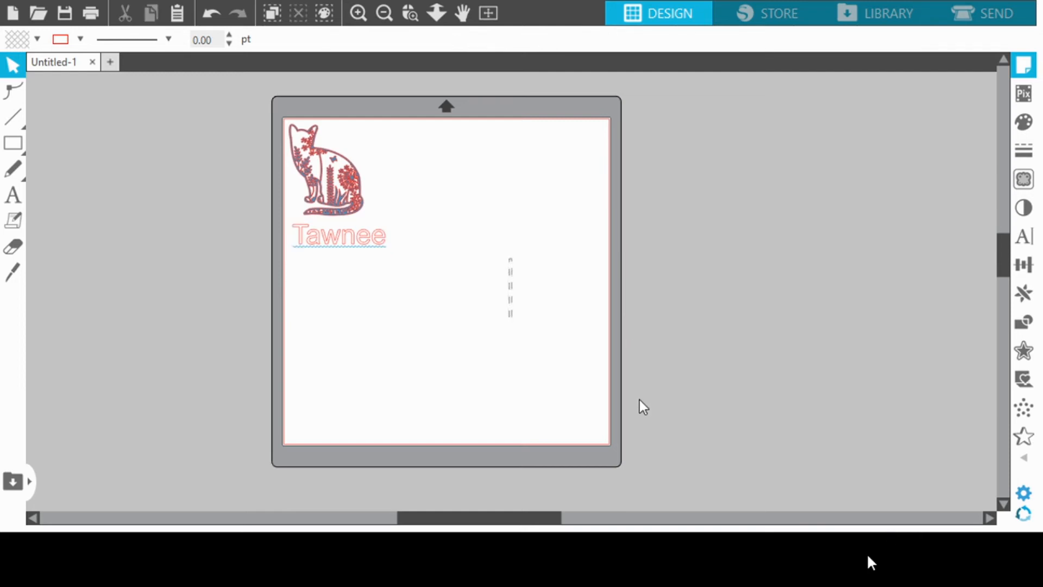
Try to change the font of the name text below the cat to Segoe UI Historic.
{"action": "double_click", "coordinate": [470, 305]}
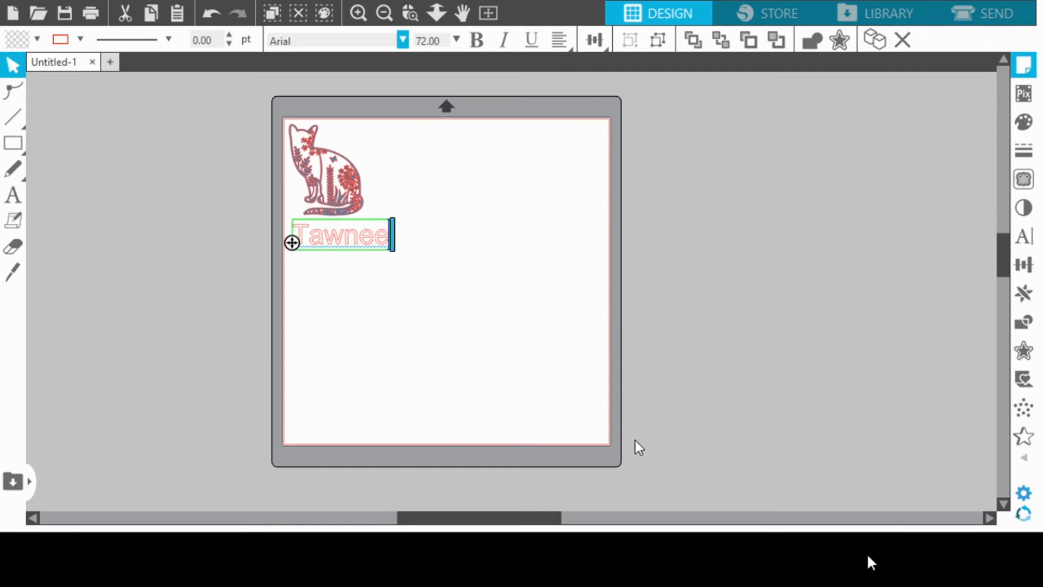
{"action": "left_click", "coordinate": [592, 452]}
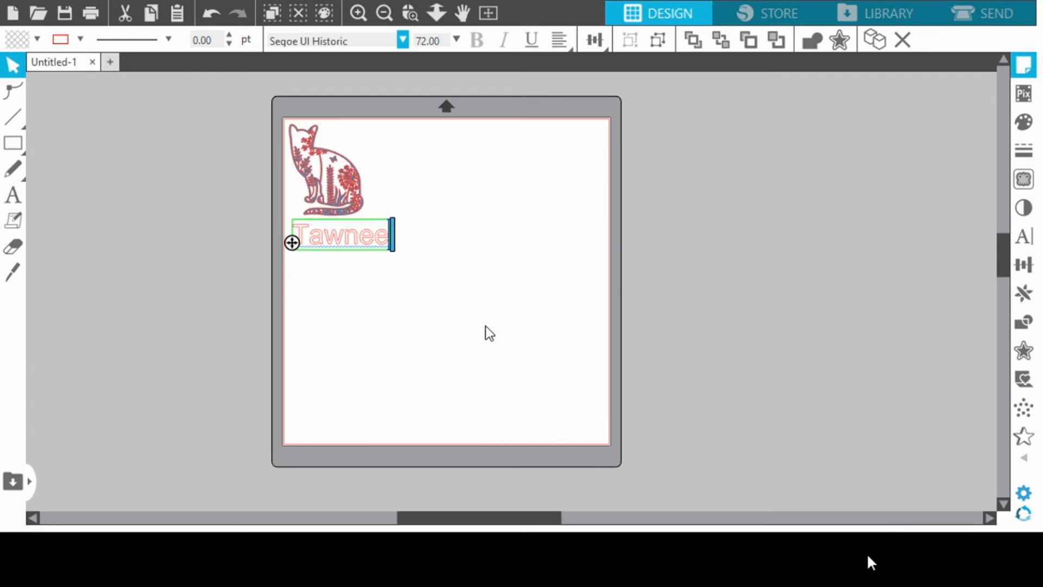
{"action": "left_click", "coordinate": [459, 298]}
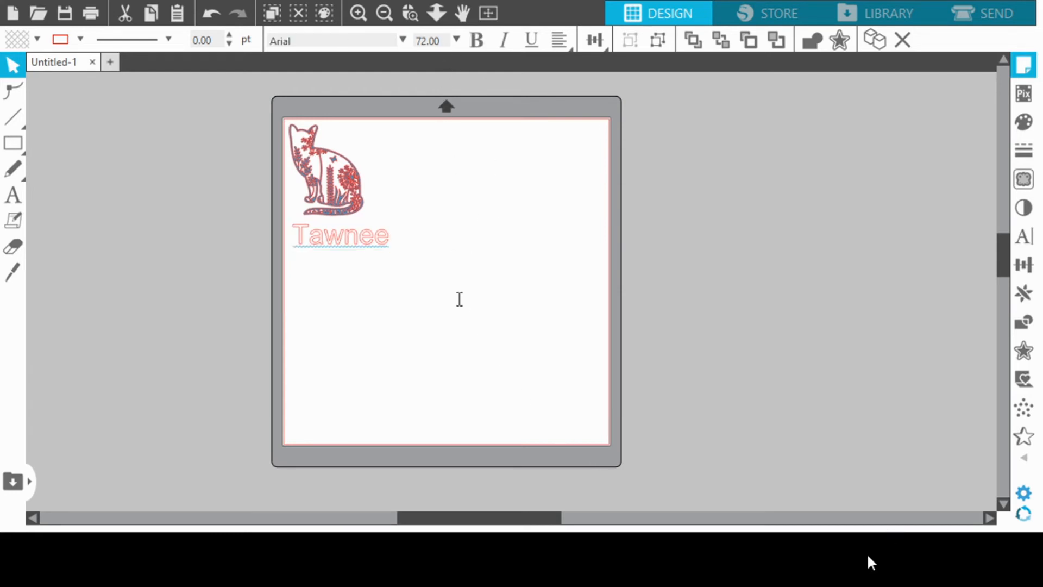
Select all characters of the name text and set its font to Consolas.
{"action": "double_click", "coordinate": [472, 291]}
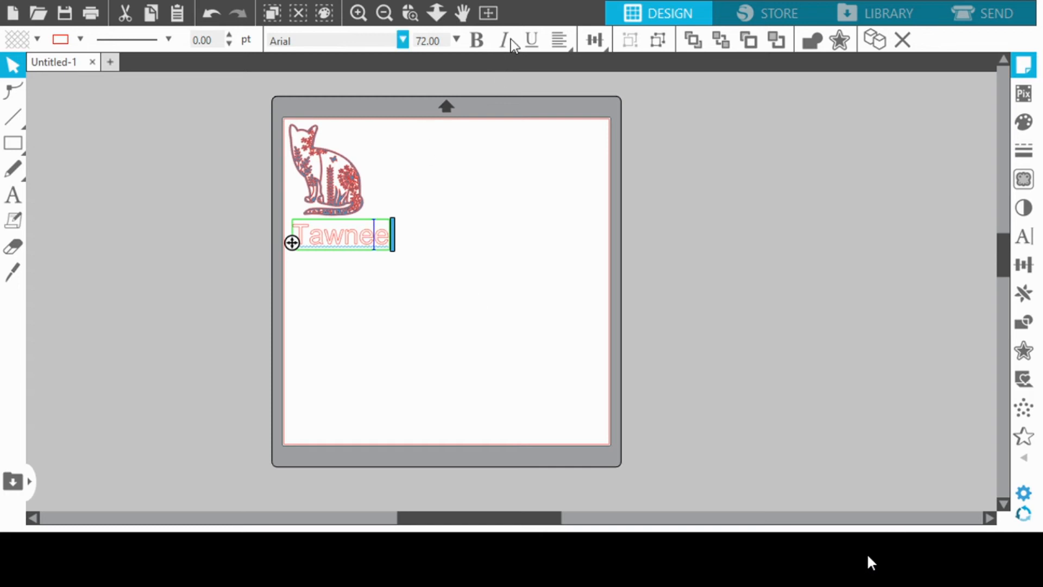
{"action": "left_click", "coordinate": [438, 328]}
{"action": "key", "text": "ctrl+a"}
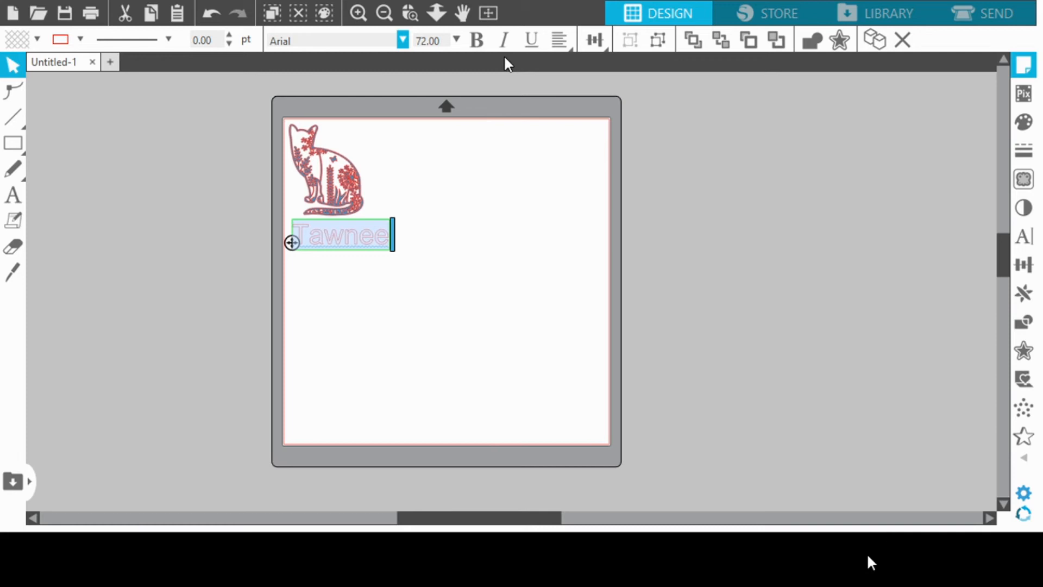
{"action": "left_click", "coordinate": [403, 331]}
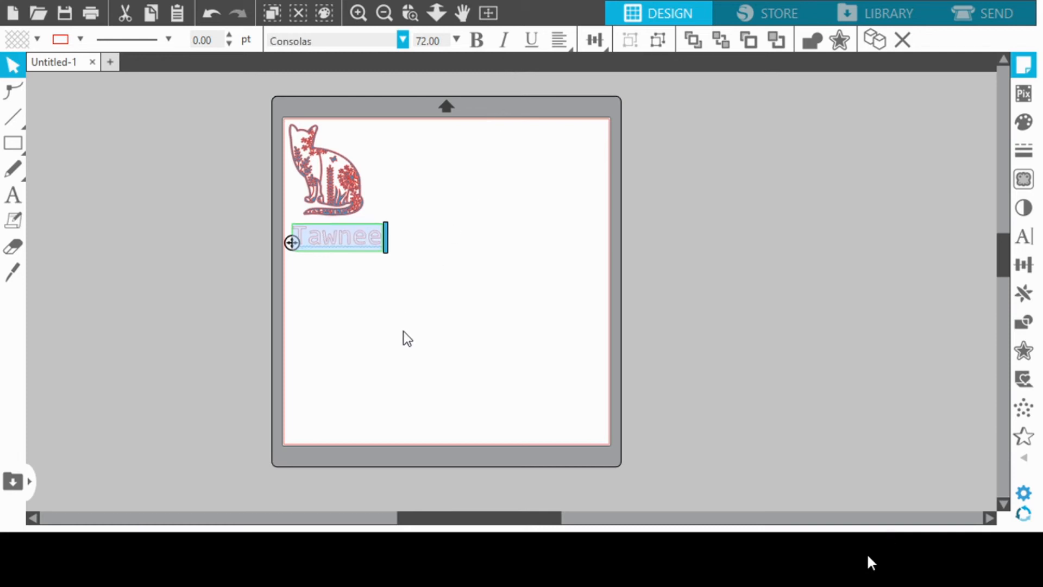
{"action": "left_click", "coordinate": [413, 341]}
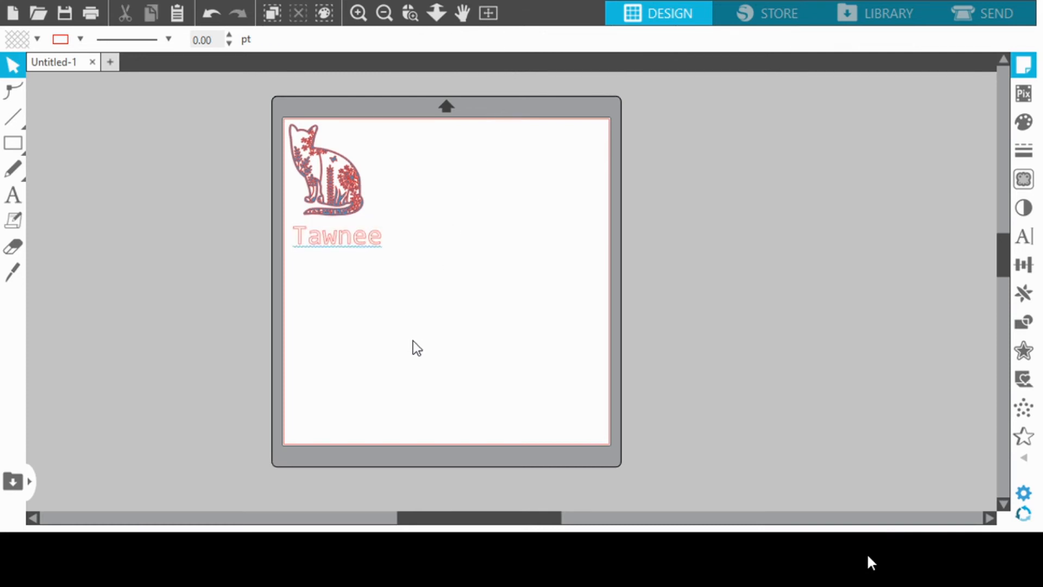
Select the cat and the name text below it together, group them into one object and deselect it.
{"action": "double_click", "coordinate": [458, 295]}
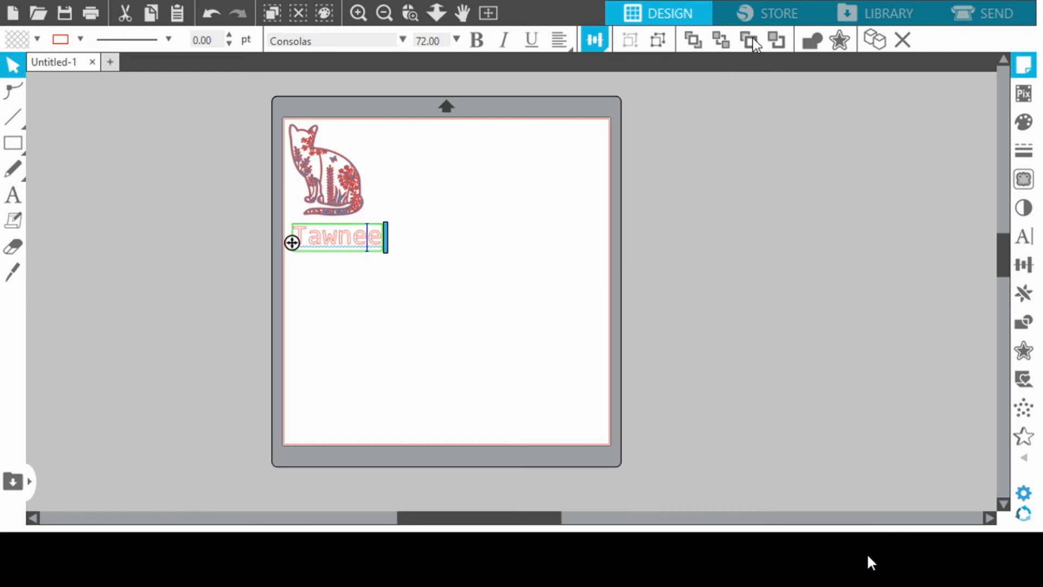
{"action": "left_click", "coordinate": [601, 360]}
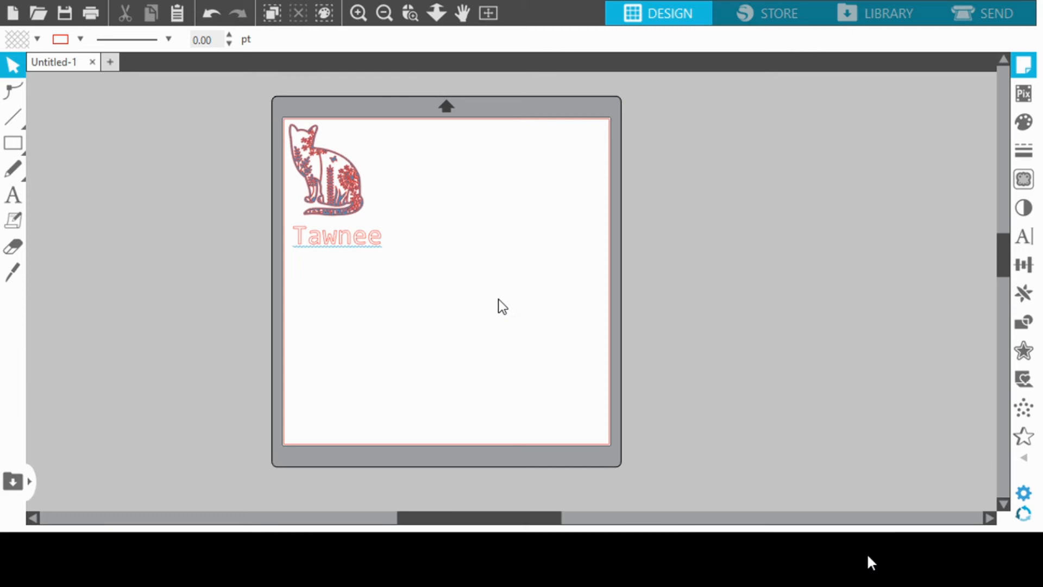
{"action": "left_click", "coordinate": [360, 199]}
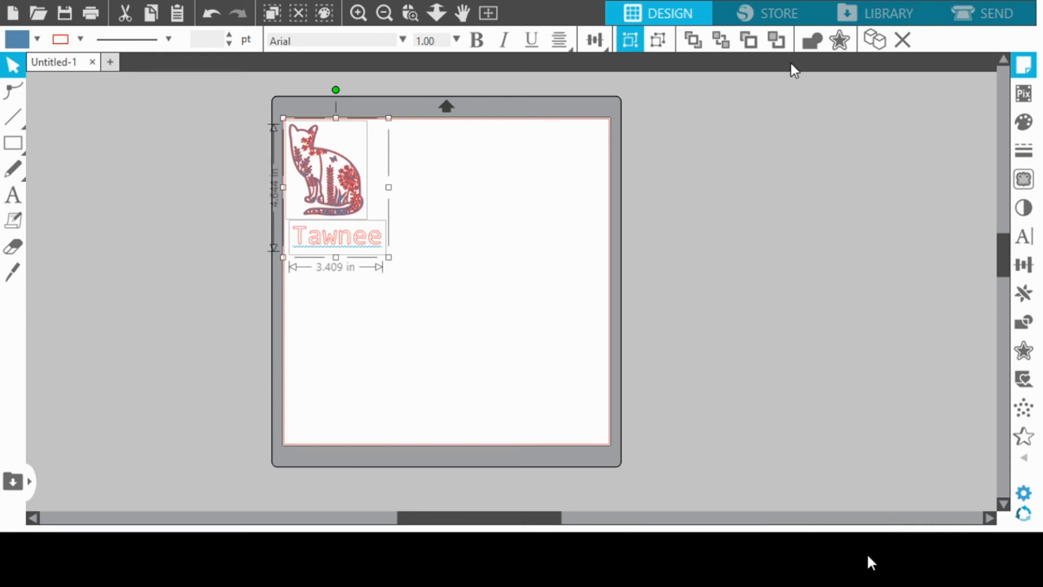
{"action": "key", "text": "Escape"}
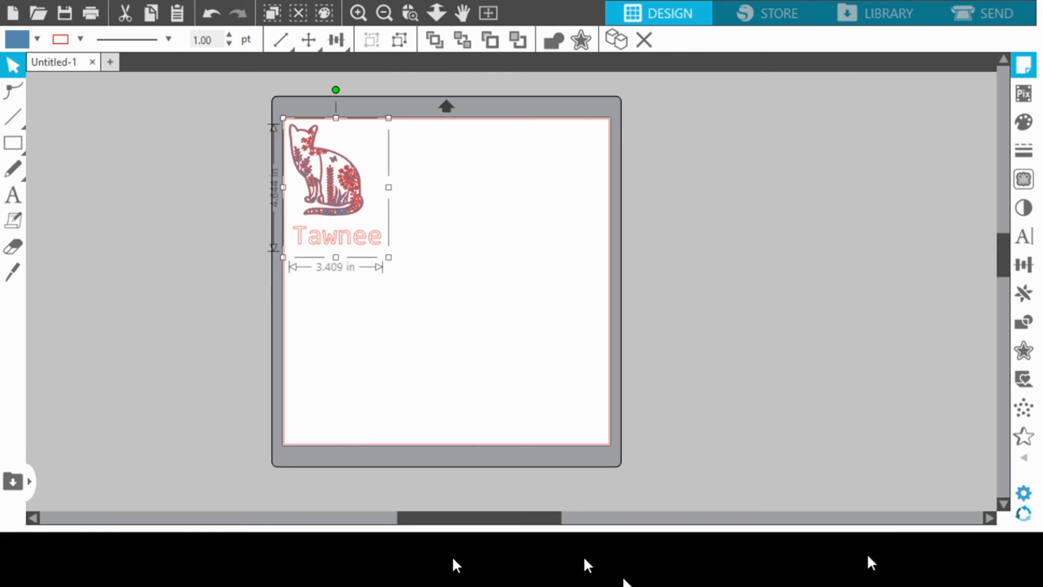
{"action": "left_click", "coordinate": [607, 382]}
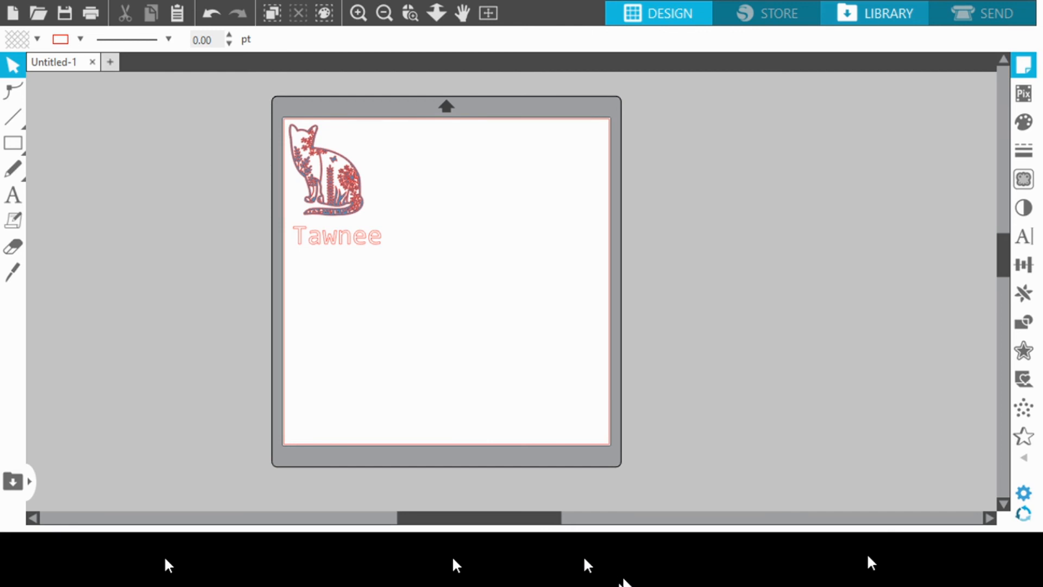
Browse the library's Designs folder, return to the list of all files and select the 2021 banner design.
{"action": "left_click", "coordinate": [875, 13]}
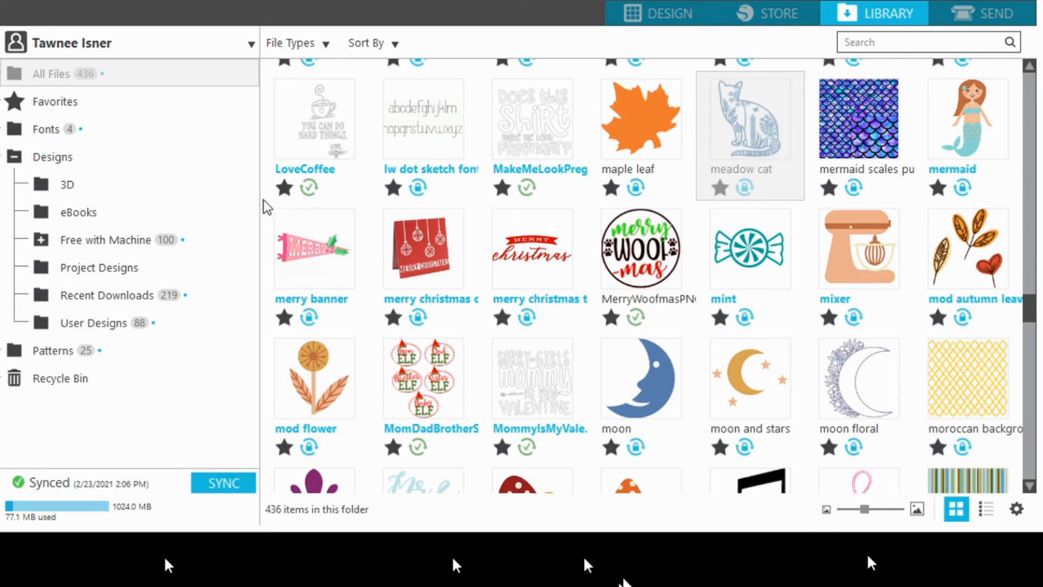
{"action": "left_click", "coordinate": [53, 157]}
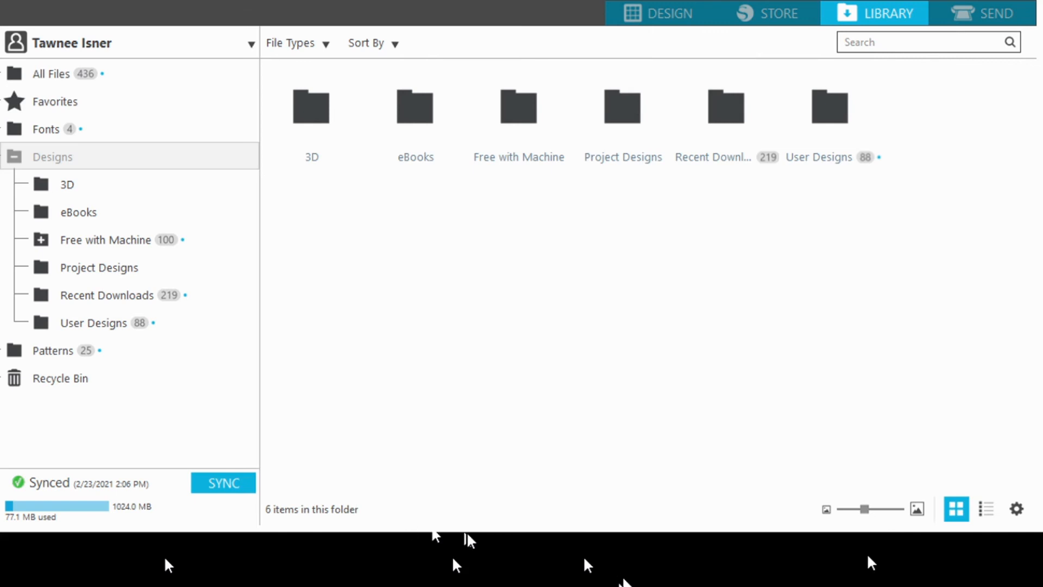
{"action": "left_click", "coordinate": [85, 63]}
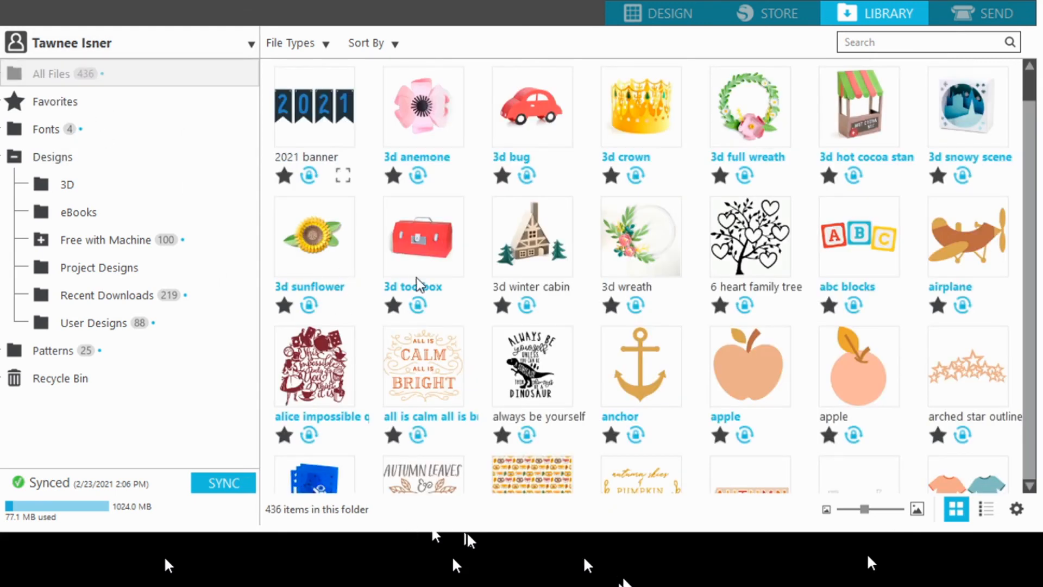
{"action": "left_click", "coordinate": [314, 124]}
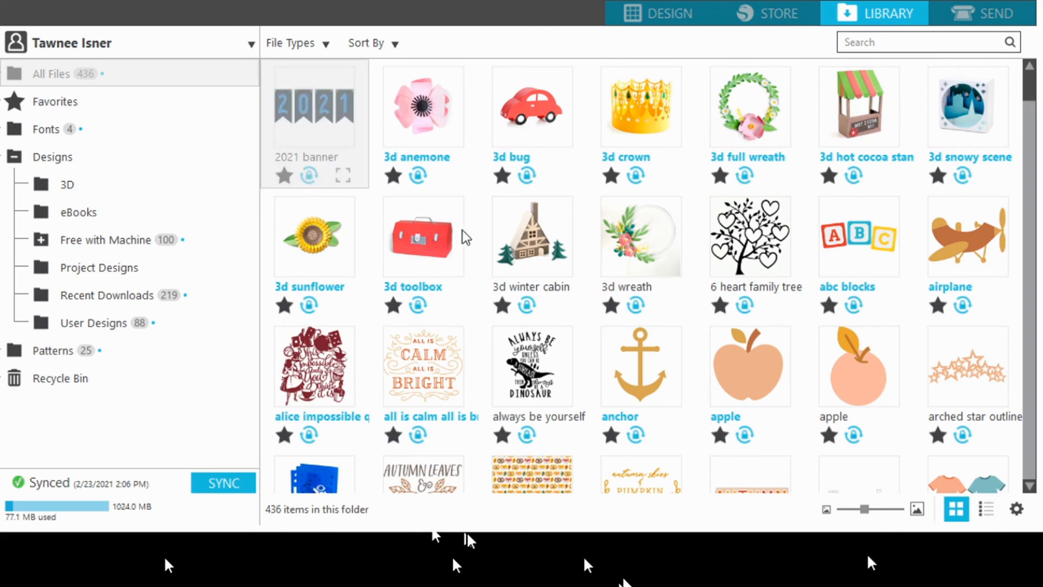